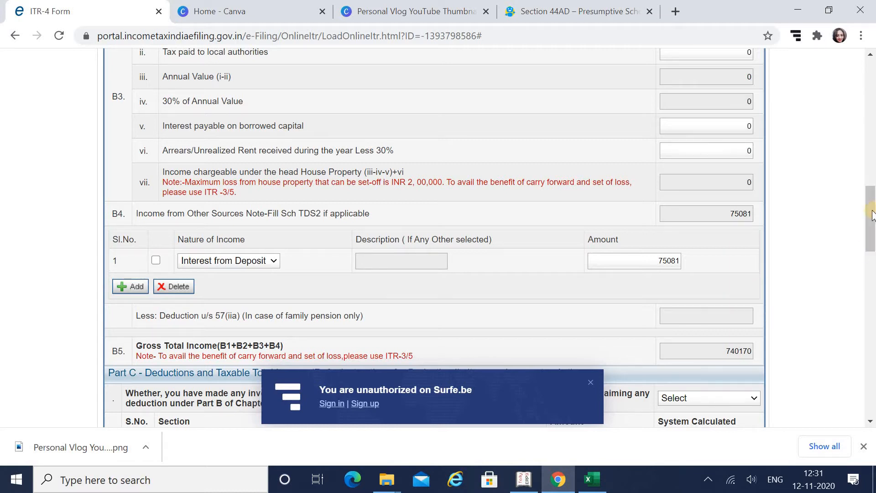
Step: Examine the B4 Income from Other Sources entry and its total on the income details page
{"action": "left_click_drag", "start_coordinate": [872, 218], "coordinate": [874, 251]}
{"action": "scroll", "coordinate": [873, 240], "scroll_direction": "up", "scroll_amount": 2}
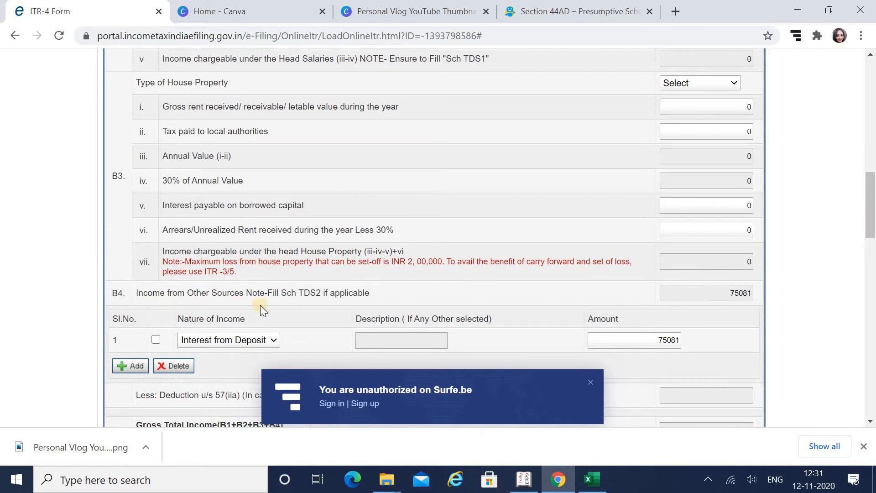
{"action": "left_click", "coordinate": [714, 295]}
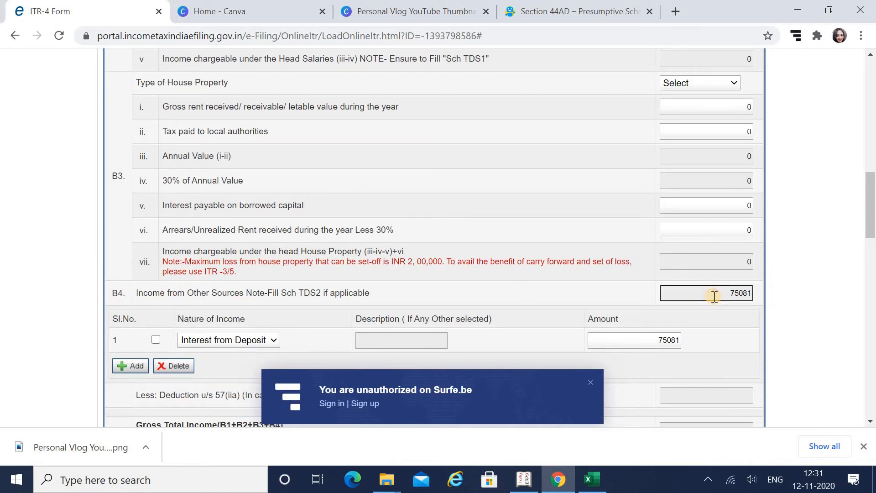
{"action": "double_click", "coordinate": [714, 295]}
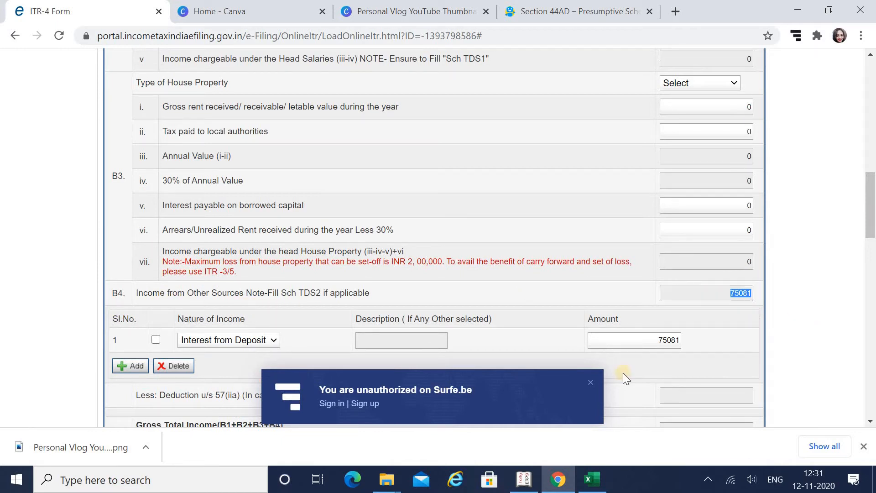
{"action": "left_click", "coordinate": [589, 387]}
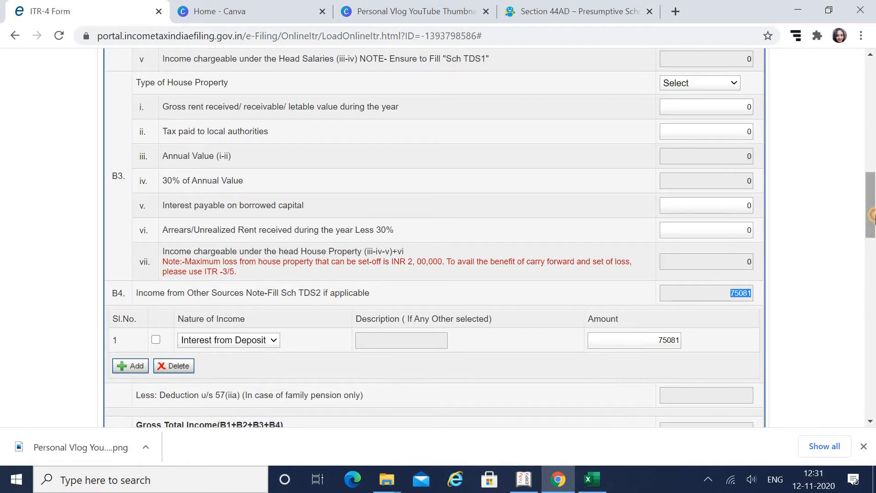
Step: Open the tax details of the return and check the TDS claimed on income other than salary in Sch TDS 2(i)
{"action": "left_click_drag", "start_coordinate": [873, 223], "coordinate": [873, 136]}
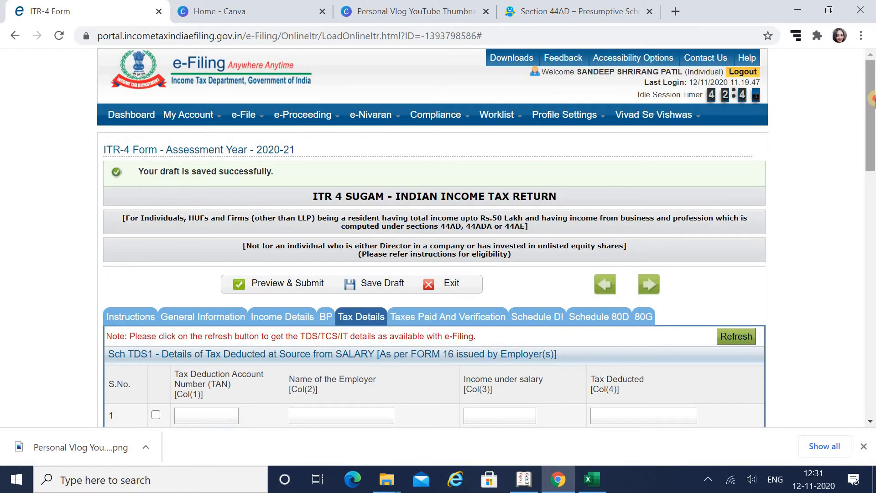
{"action": "left_click_drag", "start_coordinate": [873, 114], "coordinate": [873, 220]}
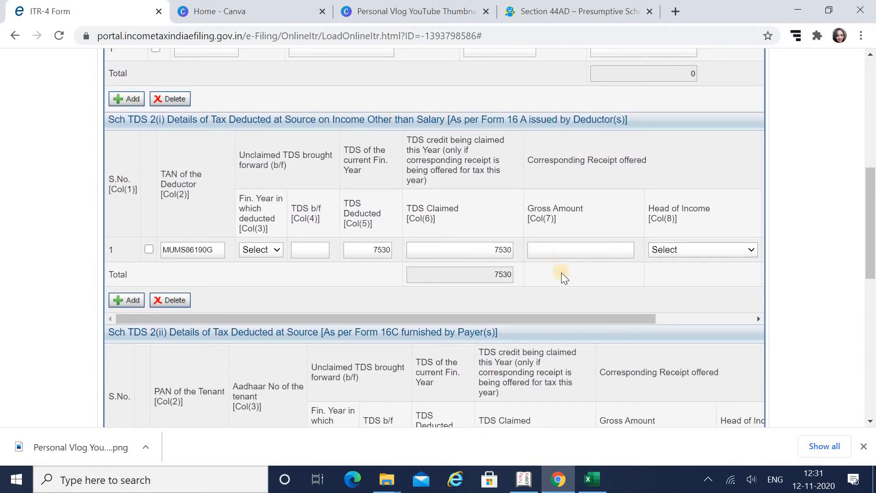
{"action": "left_click", "coordinate": [477, 252]}
{"action": "left_click", "coordinate": [574, 302]}
Step: Return to the income details and check the Interest from Deposit amount under Income from Other Sources
{"action": "left_click_drag", "start_coordinate": [870, 209], "coordinate": [871, 117]}
{"action": "left_click", "coordinate": [287, 269]}
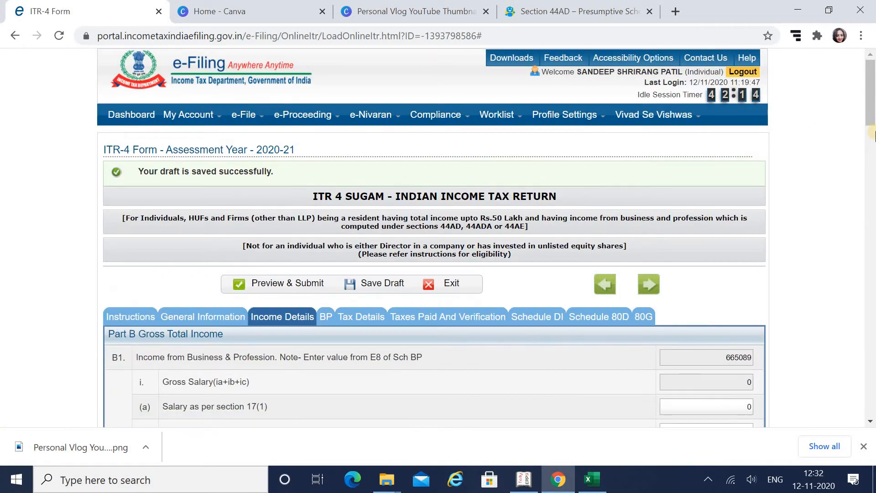
{"action": "left_click_drag", "start_coordinate": [872, 198], "coordinate": [872, 228]}
{"action": "scroll", "coordinate": [873, 228], "scroll_direction": "down", "scroll_amount": 1}
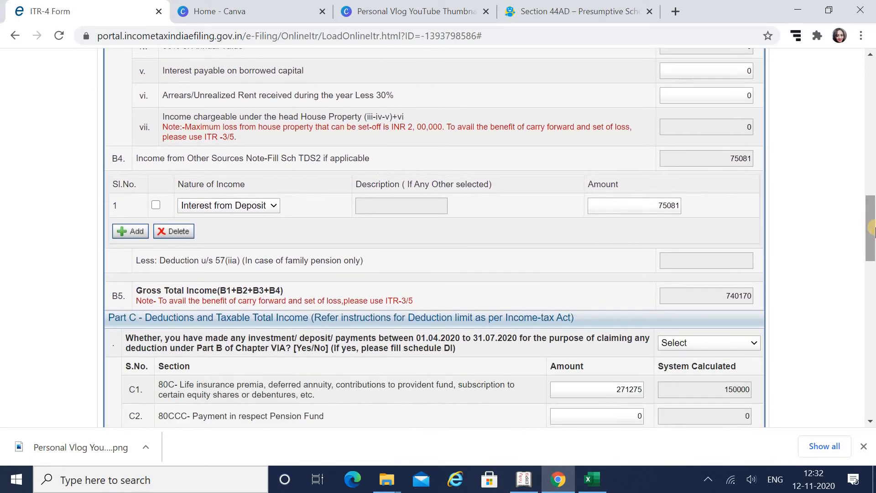
{"action": "left_click_drag", "start_coordinate": [657, 204], "coordinate": [706, 218]}
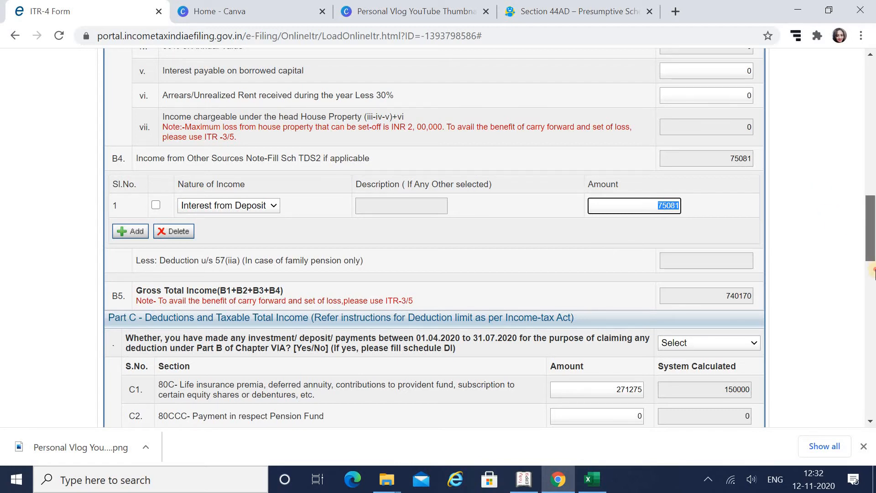
Step: Review the Part C deductions and the tax computation down to D12, and save the draft return
{"action": "scroll", "coordinate": [681, 158], "scroll_direction": "down", "scroll_amount": 4}
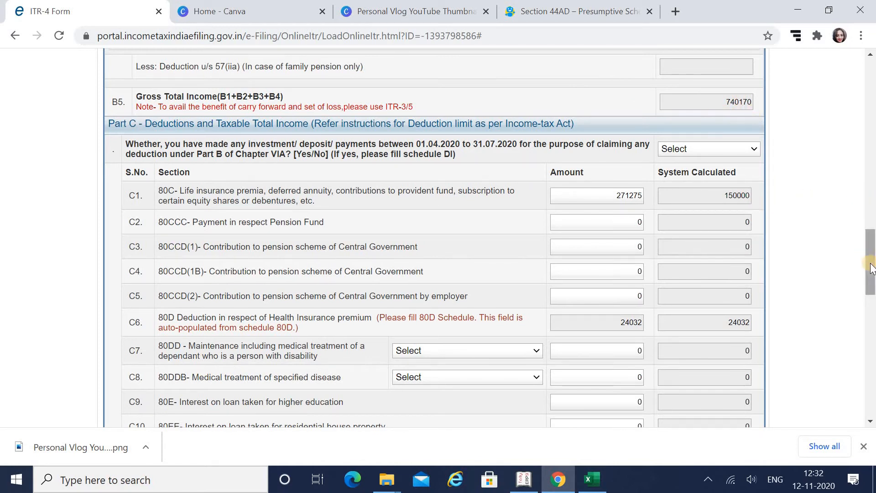
{"action": "left_click_drag", "start_coordinate": [872, 275], "coordinate": [870, 386]}
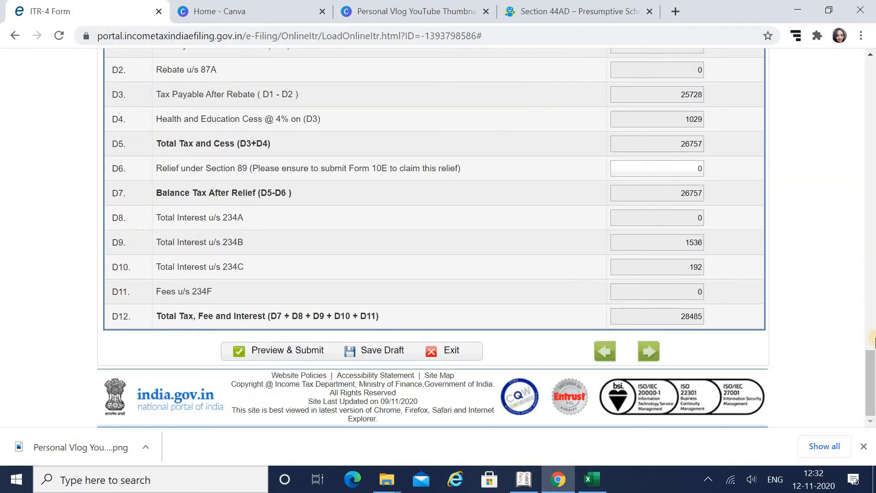
{"action": "left_click_drag", "start_coordinate": [870, 368], "coordinate": [872, 309]}
{"action": "scroll", "coordinate": [867, 314], "scroll_direction": "down", "scroll_amount": 7}
{"action": "left_click", "coordinate": [380, 343]}
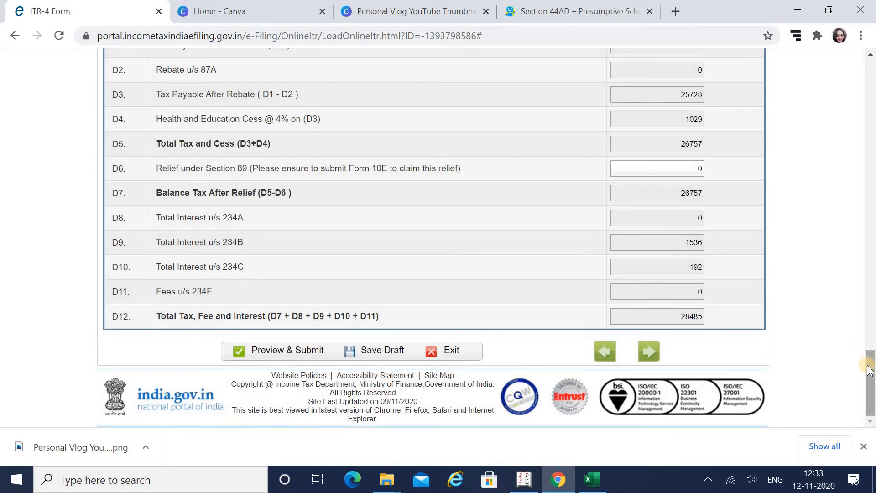
Step: Open Taxes Paid And Verification and check the total taxes paid and the amount payable
{"action": "left_click_drag", "start_coordinate": [870, 370], "coordinate": [873, 57]}
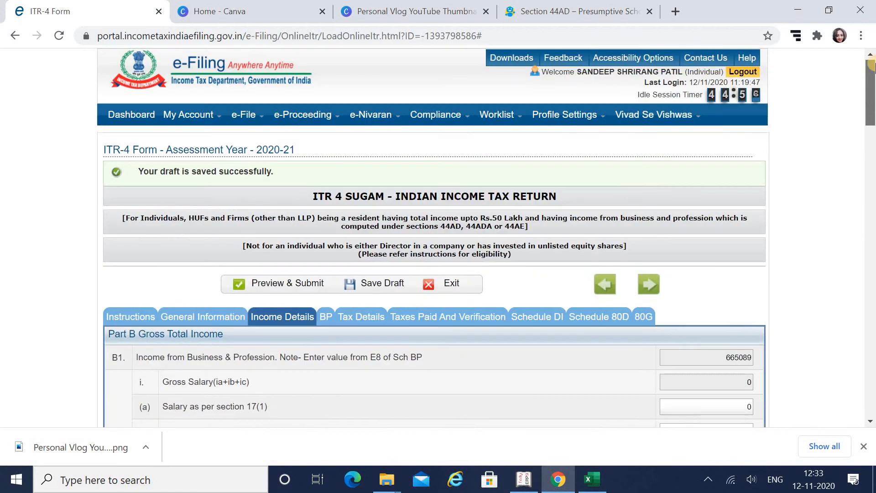
{"action": "left_click", "coordinate": [437, 322]}
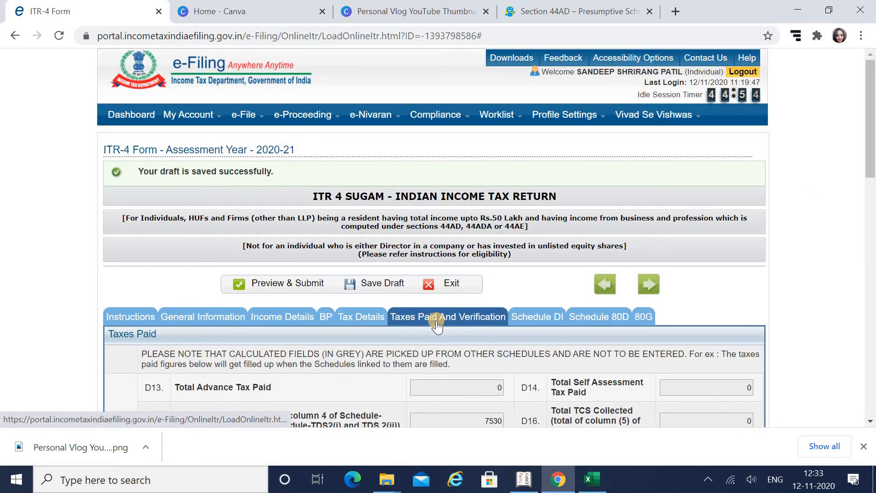
{"action": "left_click_drag", "start_coordinate": [872, 146], "coordinate": [871, 204]}
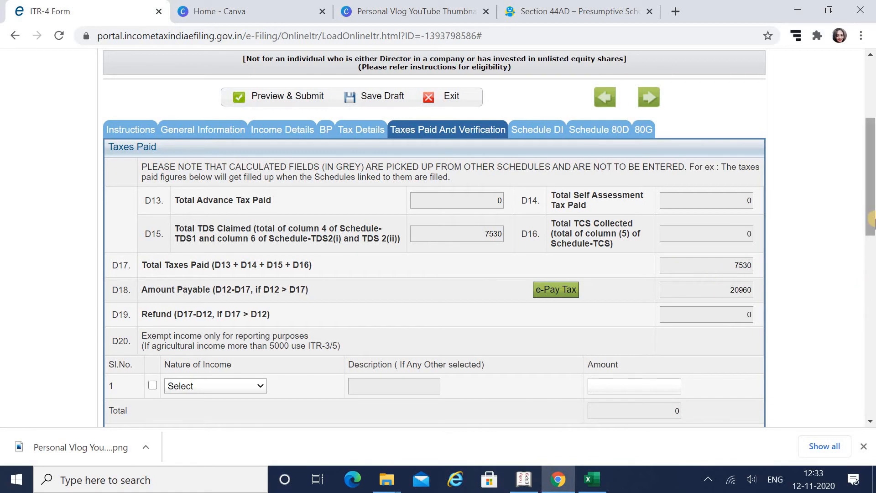
{"action": "left_click_drag", "start_coordinate": [873, 220], "coordinate": [873, 239]}
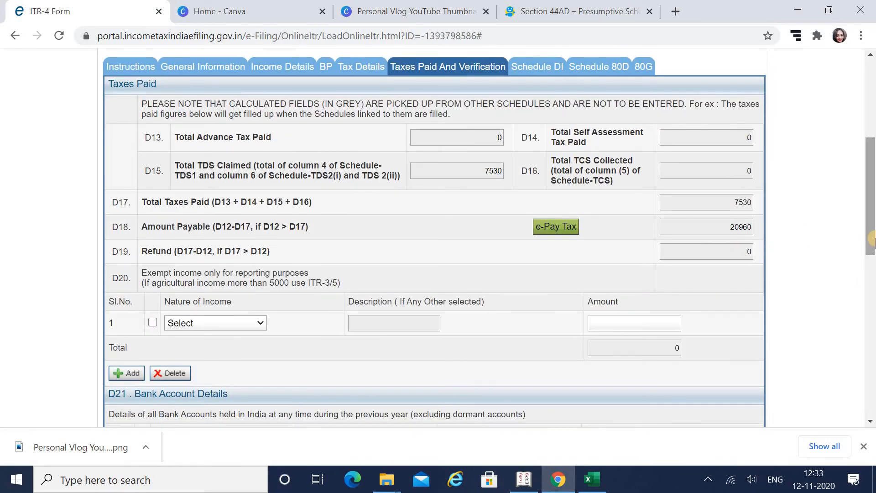
{"action": "left_click", "coordinate": [717, 204]}
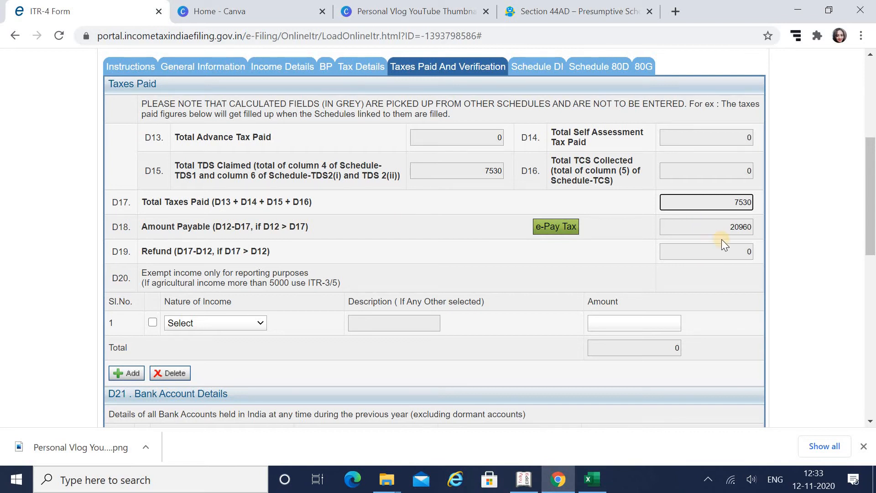
Step: Switch to the Excel income tax computation, check the Tax Payable/ (Refund) amount, and return to the ITR-4 form
{"action": "left_click", "coordinate": [582, 472]}
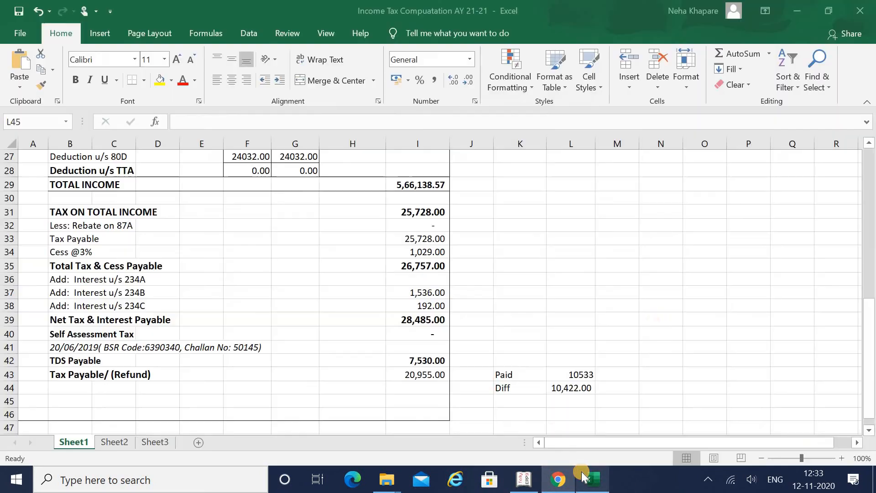
{"action": "left_click", "coordinate": [420, 376]}
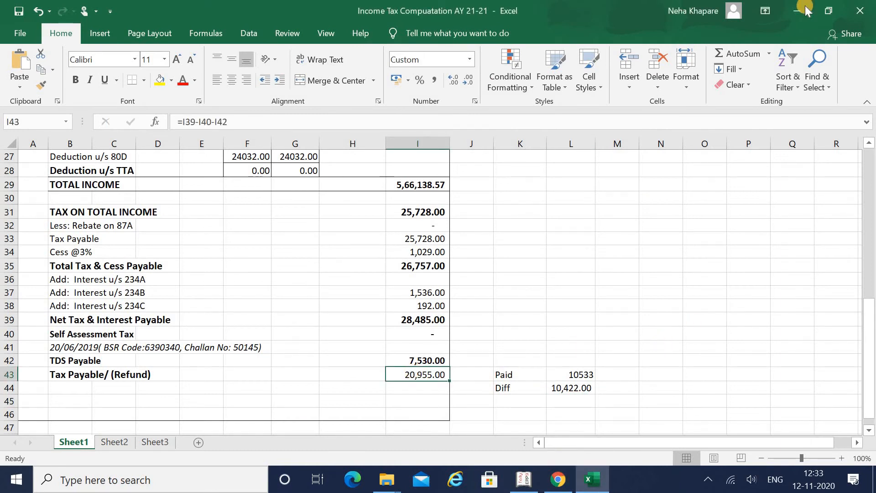
{"action": "left_click", "coordinate": [806, 10]}
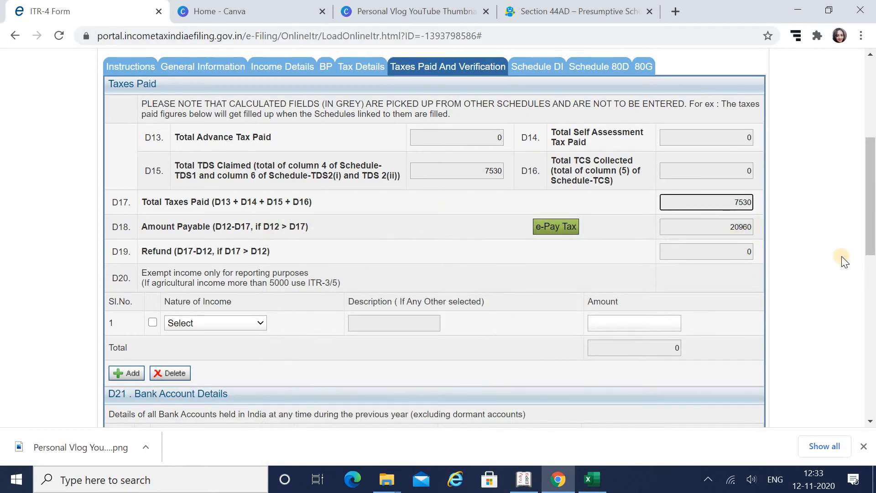
Step: Start e-Pay Tax for the amount payable, saving the ITR draft and confirming the redirection to the payment website
{"action": "left_click_drag", "start_coordinate": [872, 204], "coordinate": [872, 222]}
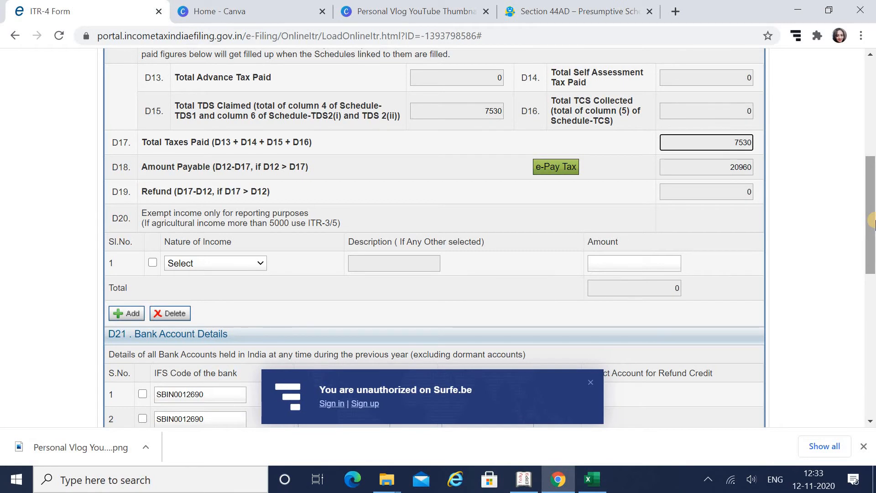
{"action": "left_click", "coordinate": [557, 170]}
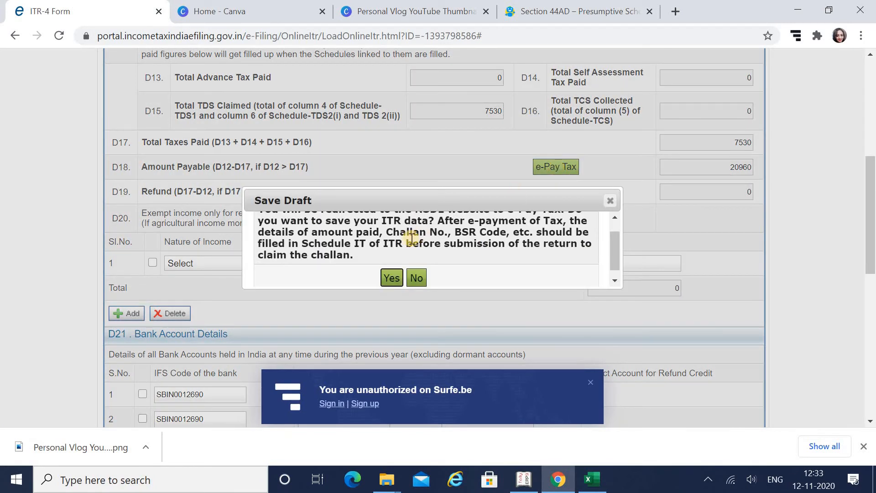
{"action": "left_click", "coordinate": [391, 279]}
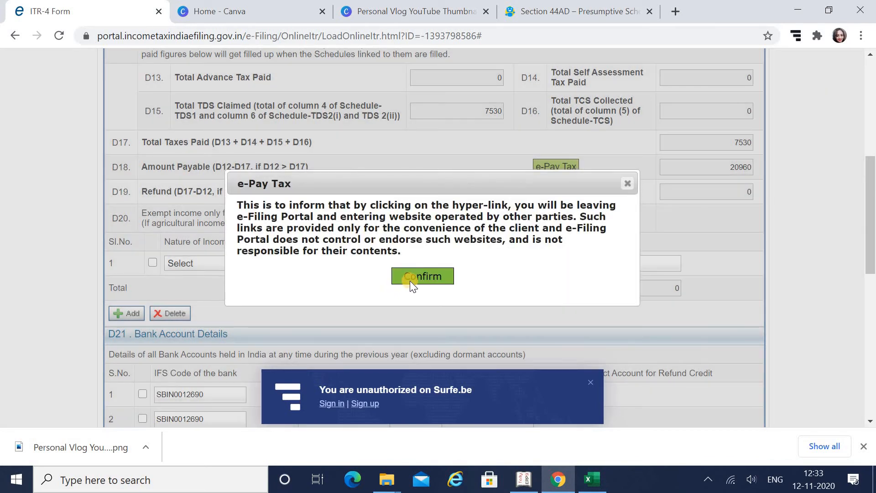
{"action": "left_click", "coordinate": [409, 281]}
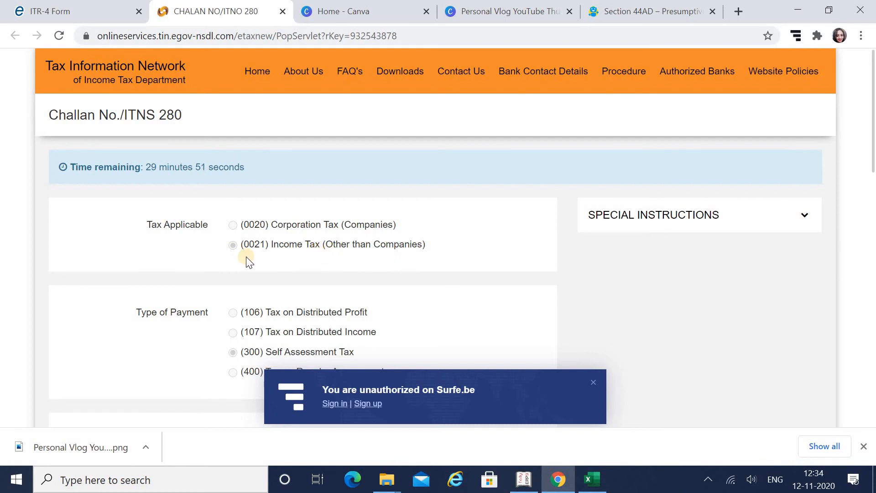
Step: Choose ICICI Bank as the Net-Banking bank for the Challan 280 payment
{"action": "left_click", "coordinate": [597, 386]}
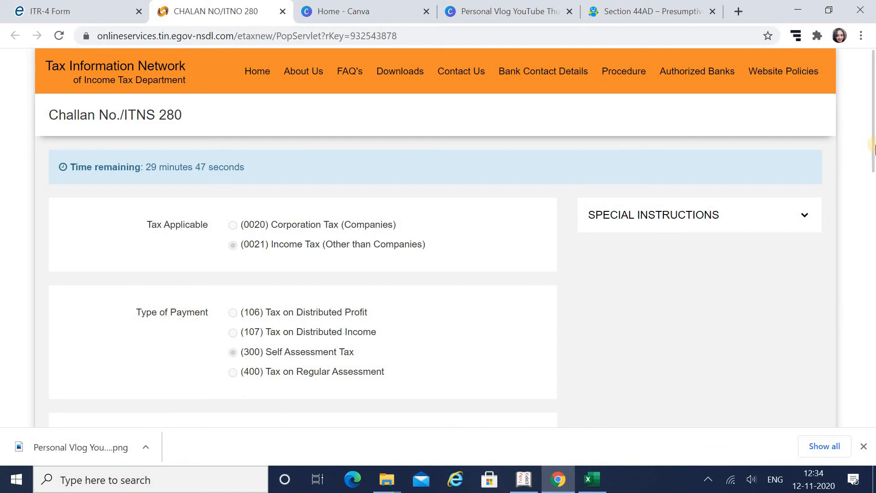
{"action": "left_click_drag", "start_coordinate": [873, 144], "coordinate": [872, 197]}
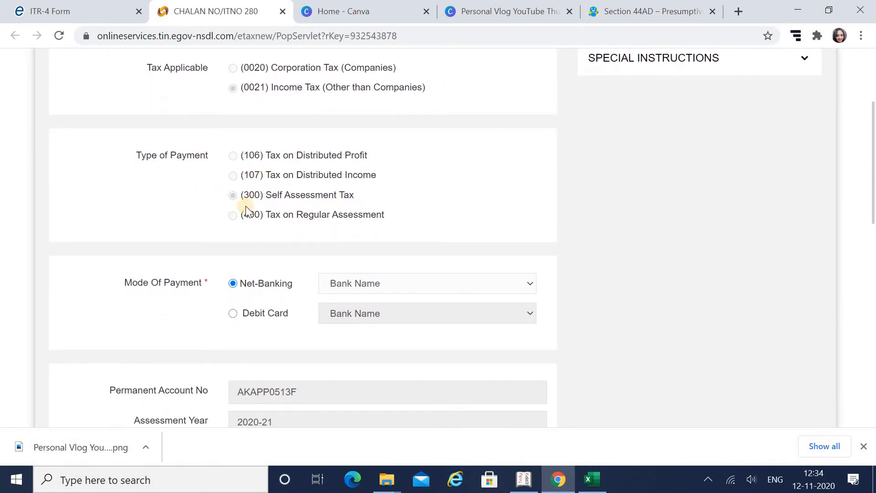
{"action": "left_click", "coordinate": [391, 279]}
{"action": "key", "text": "i"}
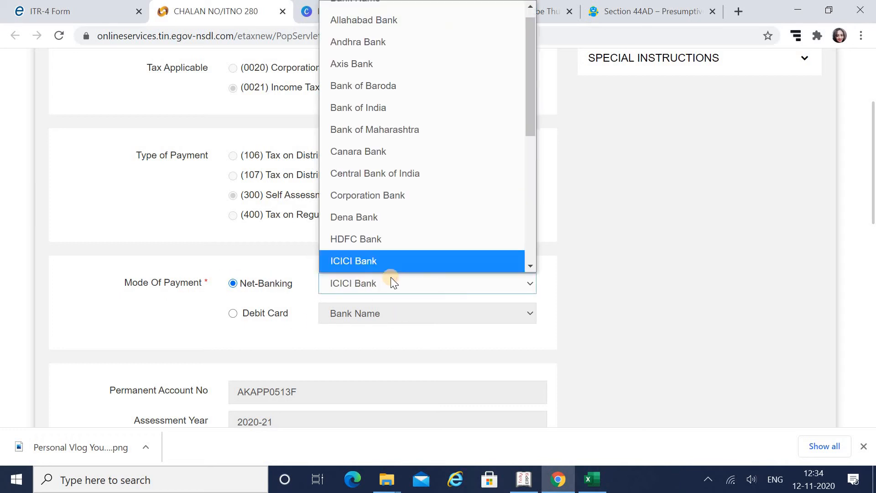
{"action": "left_click", "coordinate": [390, 278]}
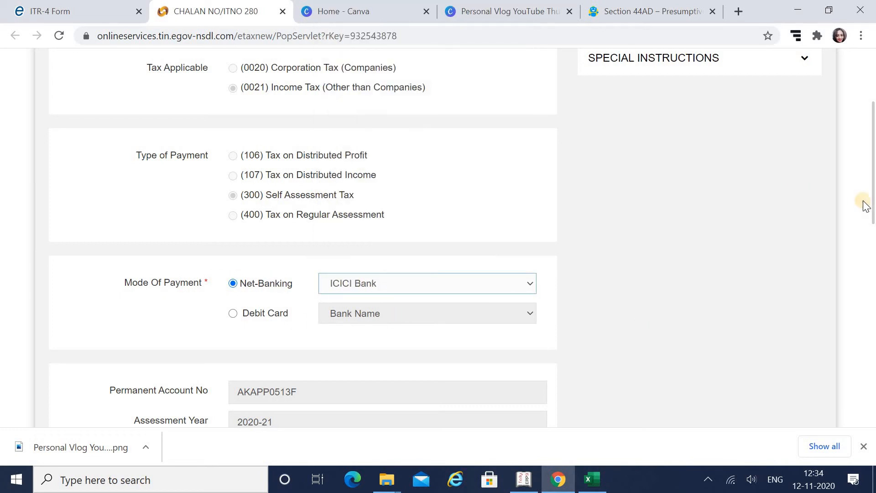
Step: Enter the captcha code shown below the challan's total amount and proceed to the confirmation page
{"action": "left_click_drag", "start_coordinate": [872, 197], "coordinate": [872, 382]}
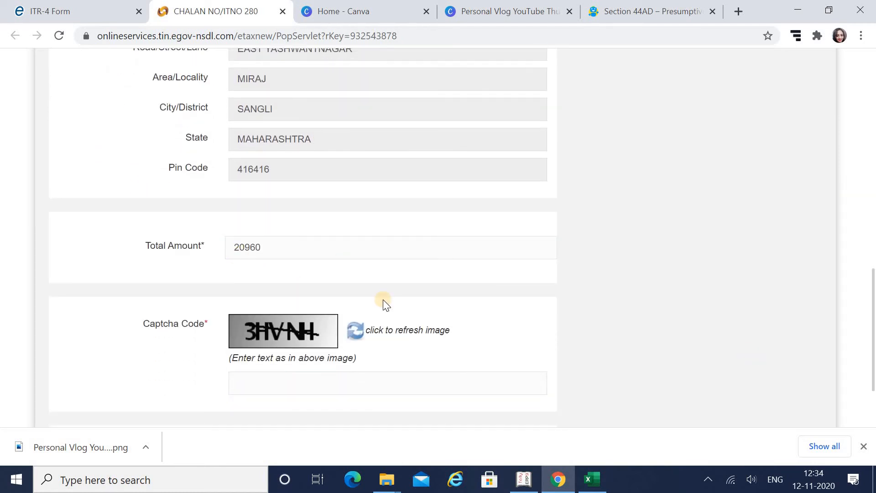
{"action": "left_click", "coordinate": [260, 388]}
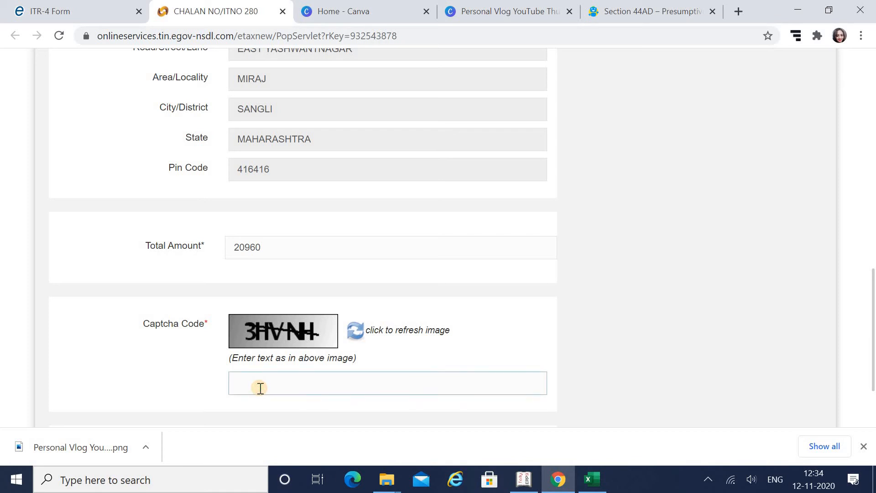
{"action": "type", "text": "3HVNH"}
{"action": "left_click_drag", "start_coordinate": [872, 296], "coordinate": [872, 330]}
{"action": "left_click", "coordinate": [316, 349]}
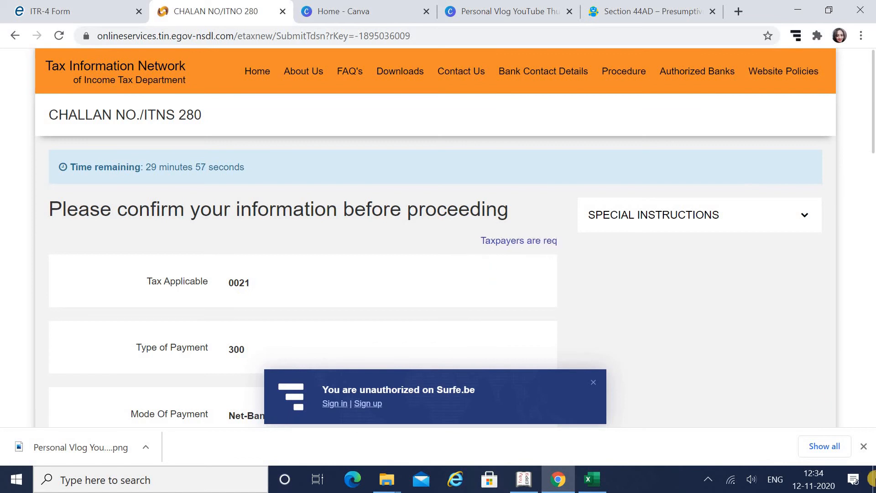
Step: Submit the challan to the bank with the NSDL e-Gov consent accepted, and choose payment as a retail user
{"action": "left_click_drag", "start_coordinate": [872, 139], "coordinate": [872, 310]}
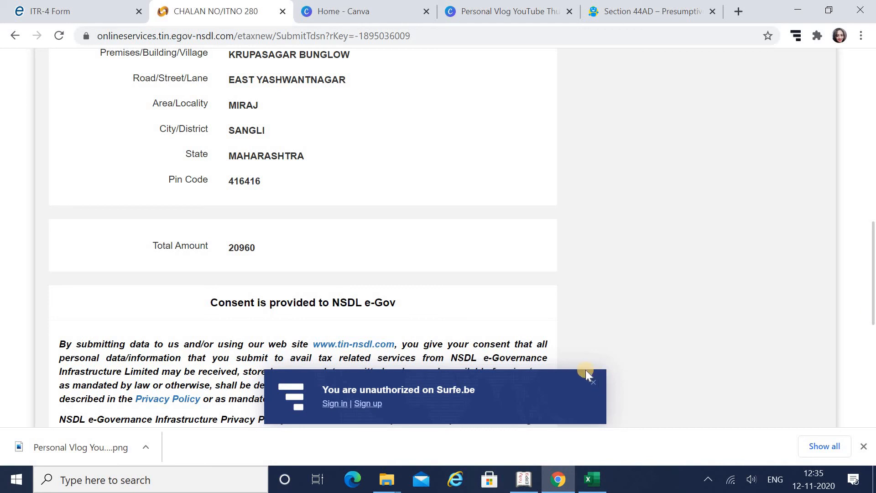
{"action": "left_click", "coordinate": [596, 384]}
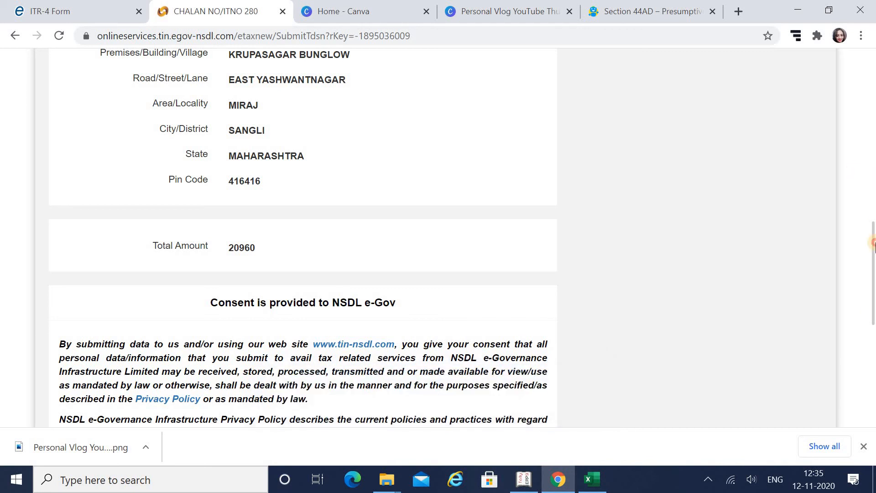
{"action": "left_click_drag", "start_coordinate": [874, 242], "coordinate": [874, 330]}
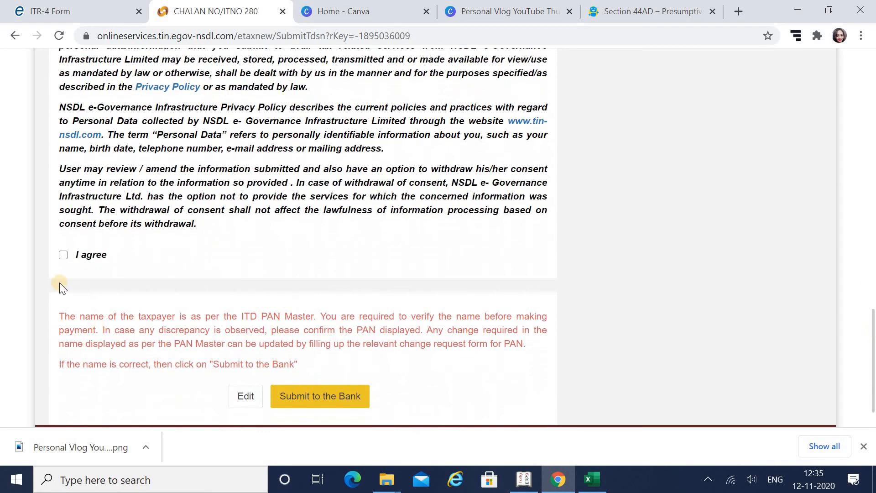
{"action": "left_click", "coordinate": [63, 255]}
{"action": "left_click", "coordinate": [319, 394]}
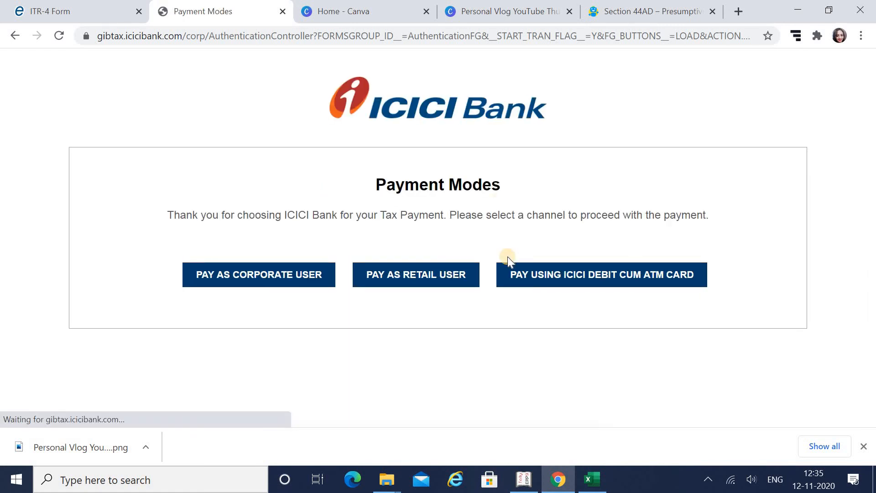
{"action": "left_click", "coordinate": [424, 275]}
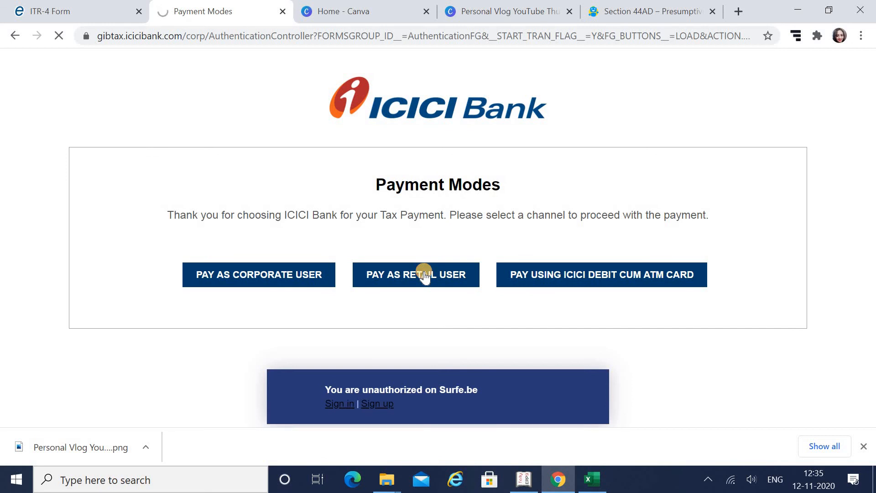